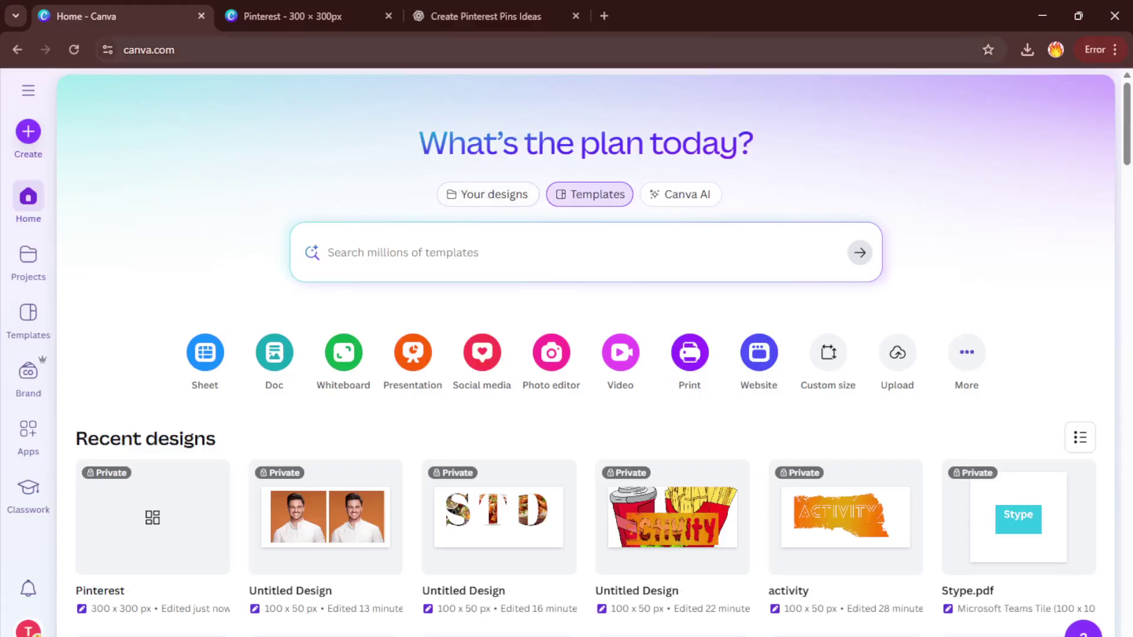
{"action": "left_click", "coordinate": [484, 13]}
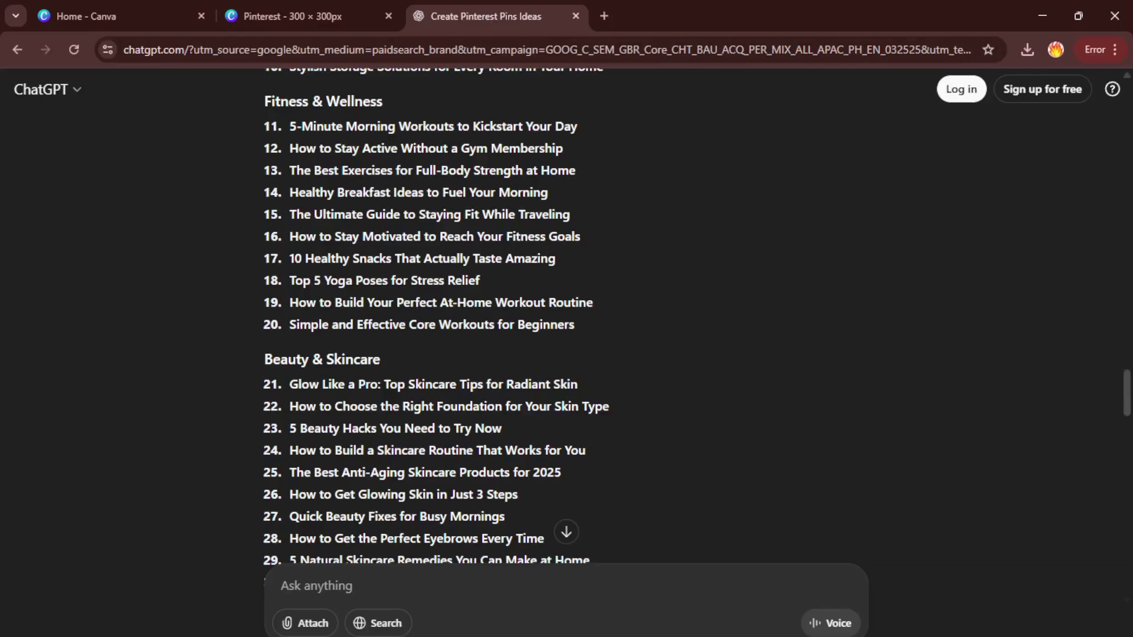
{"action": "scroll", "coordinate": [838, 189], "scroll_direction": "up", "scroll_amount": 10}
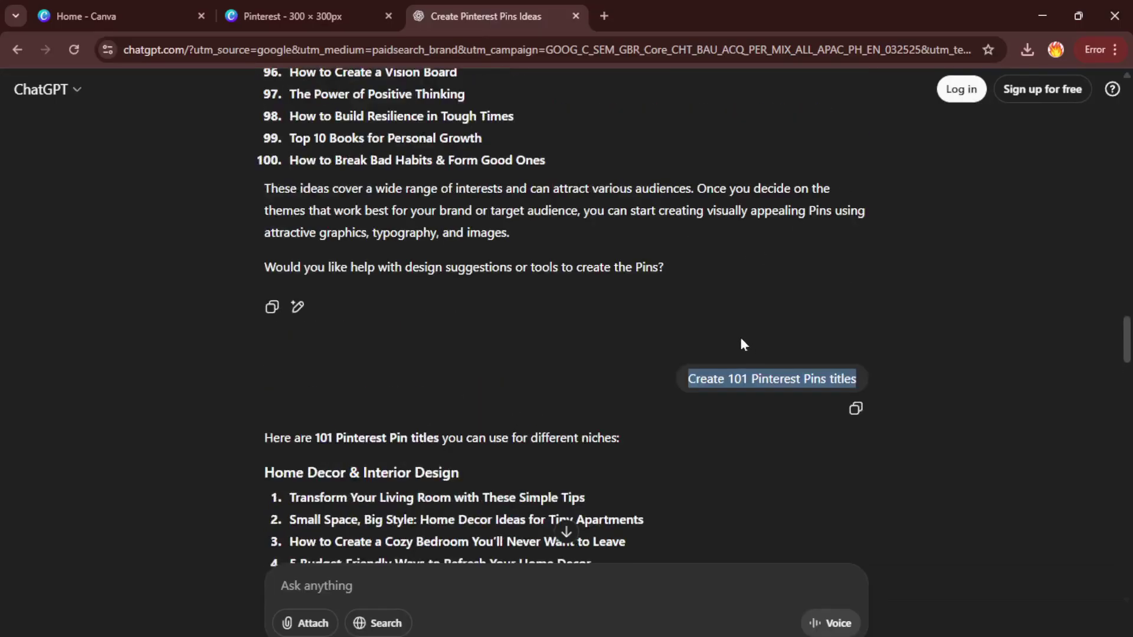
{"action": "scroll", "coordinate": [735, 322], "scroll_direction": "down", "scroll_amount": 3}
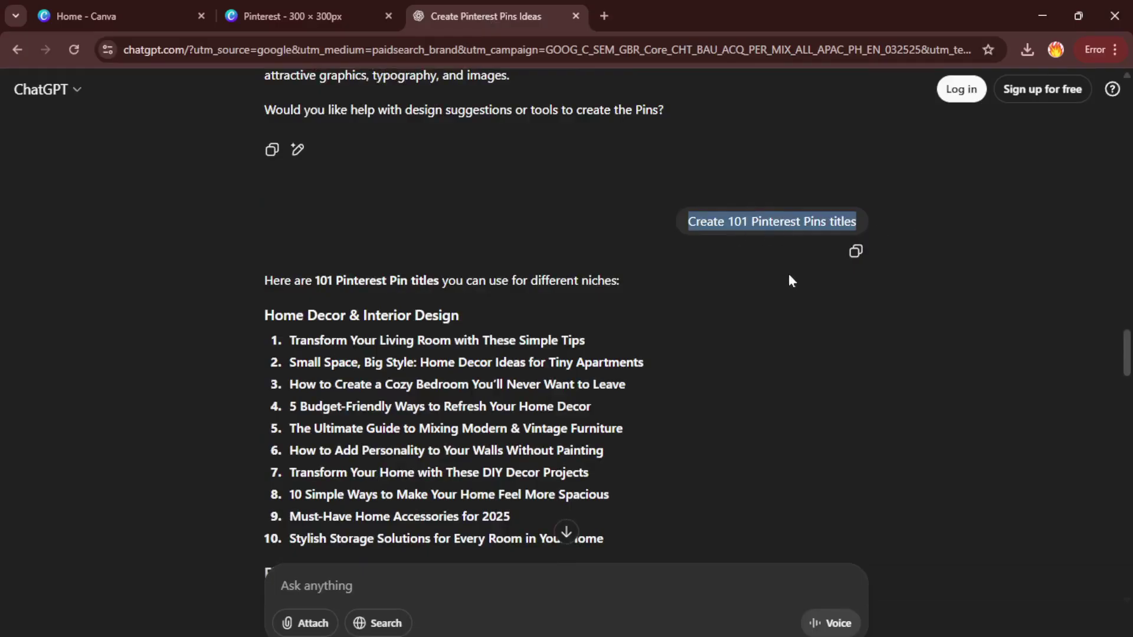
{"action": "scroll", "coordinate": [706, 295], "scroll_direction": "down", "scroll_amount": 12}
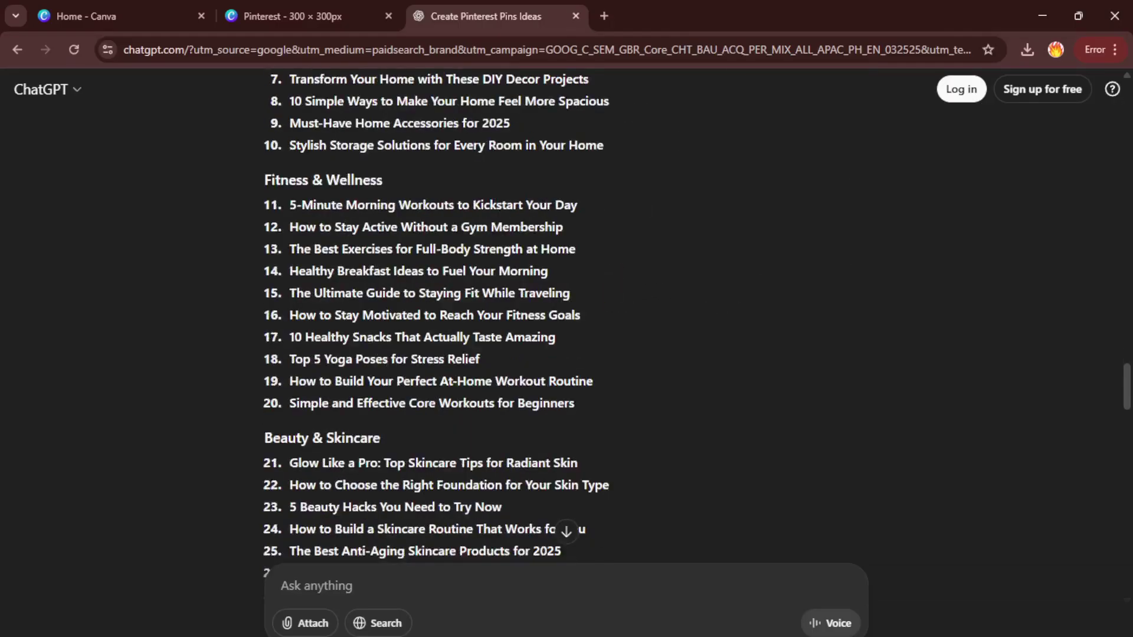
{"action": "scroll", "coordinate": [416, 284], "scroll_direction": "down", "scroll_amount": 18}
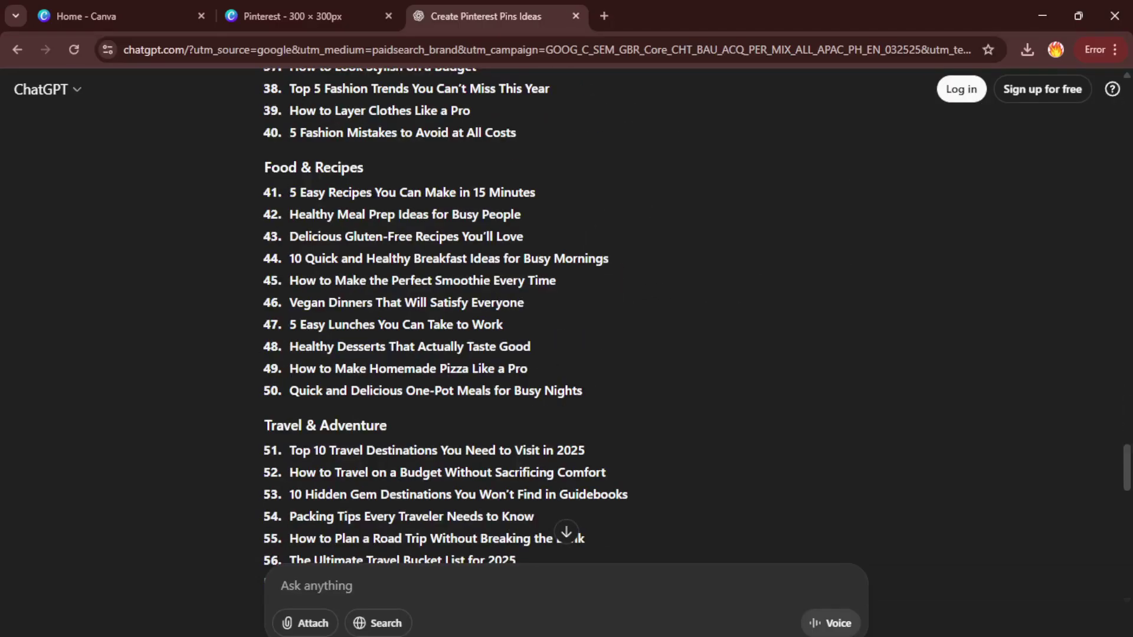
{"action": "scroll", "coordinate": [416, 286], "scroll_direction": "down", "scroll_amount": 6}
{"action": "scroll", "coordinate": [463, 270], "scroll_direction": "down", "scroll_amount": 7}
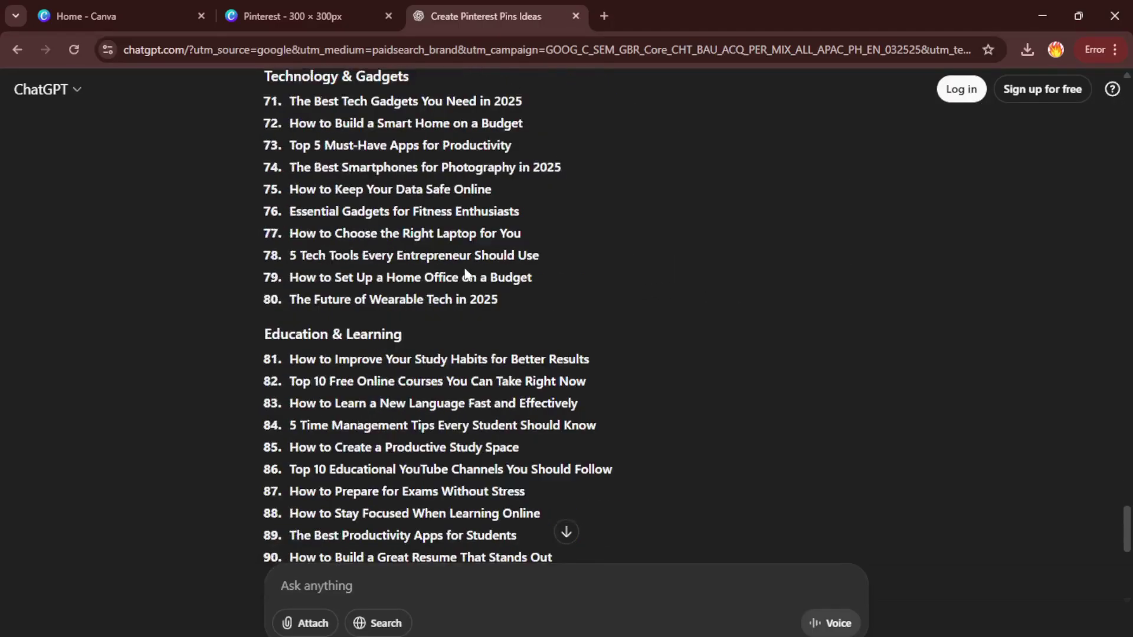
{"action": "scroll", "coordinate": [481, 260], "scroll_direction": "down", "scroll_amount": 4}
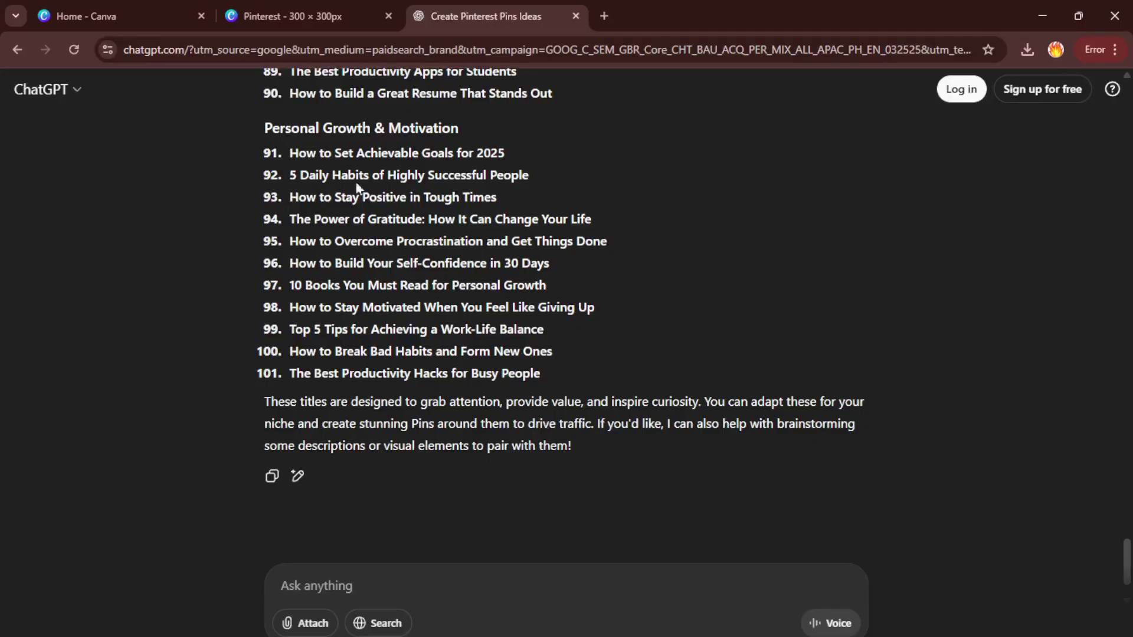
{"action": "scroll", "coordinate": [150, 94], "scroll_direction": "up", "scroll_amount": 1}
{"action": "left_click", "coordinate": [125, 15]}
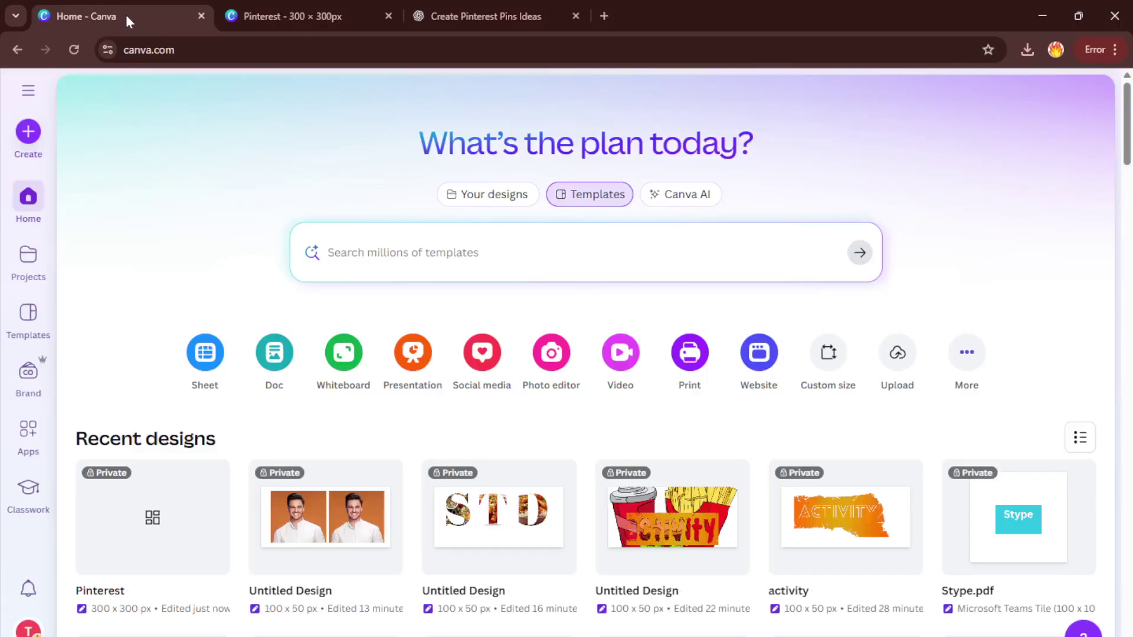
- Start a new custom-size design of 300 × 300 px
{"action": "left_click", "coordinate": [29, 131]}
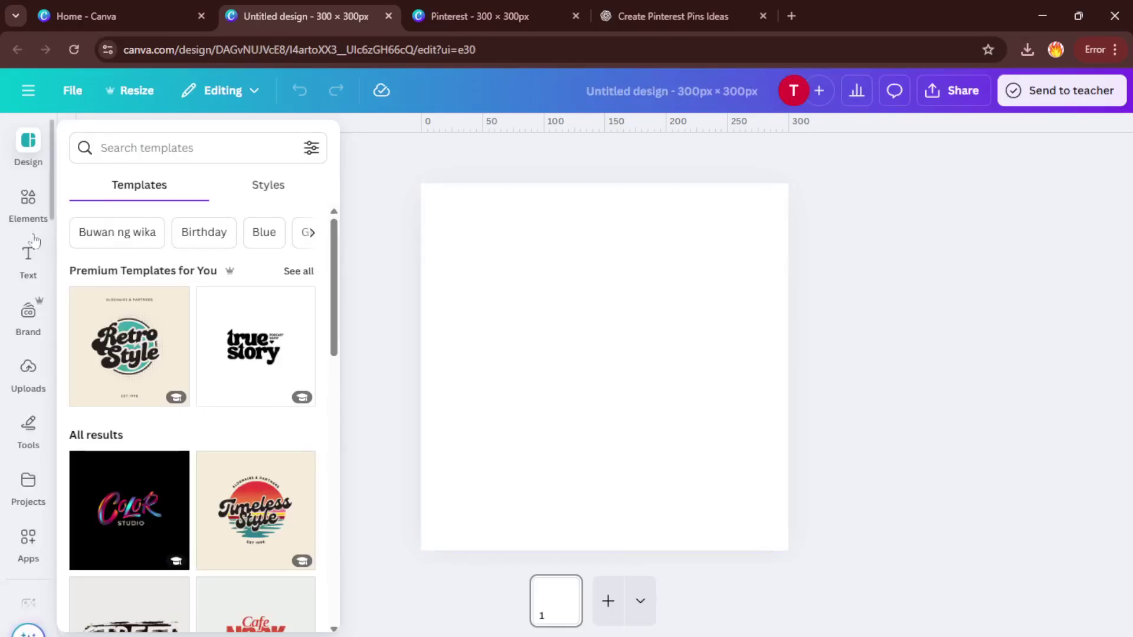
- Add the landscape frame from Elements' Frame results and stretch it to nearly fill the canvas
{"action": "left_click", "coordinate": [38, 205]}
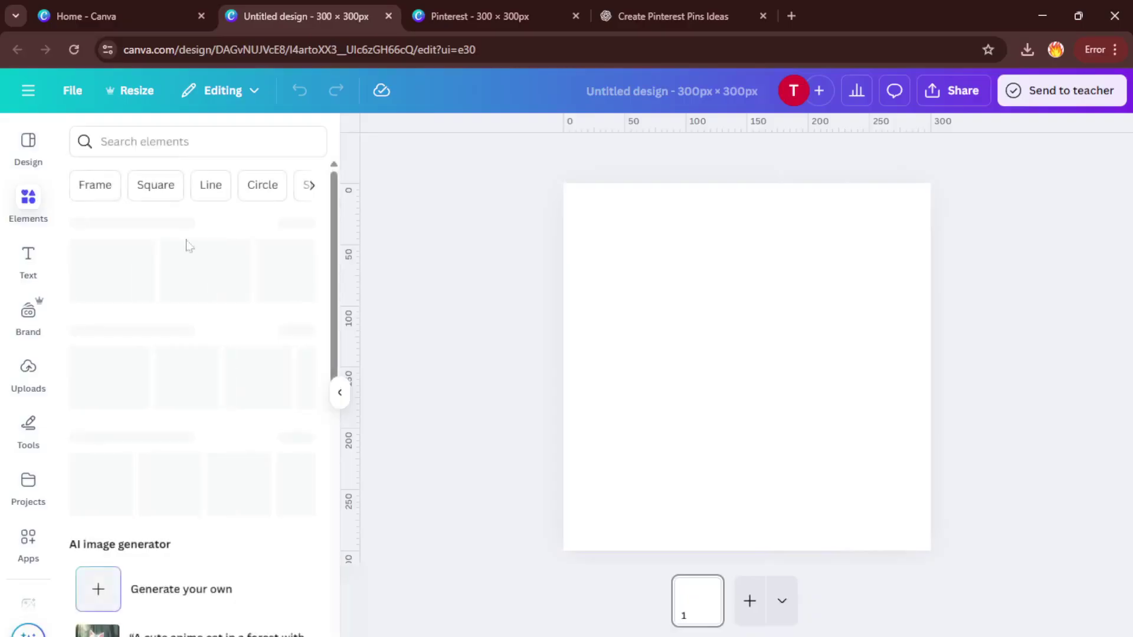
{"action": "left_click", "coordinate": [108, 186]}
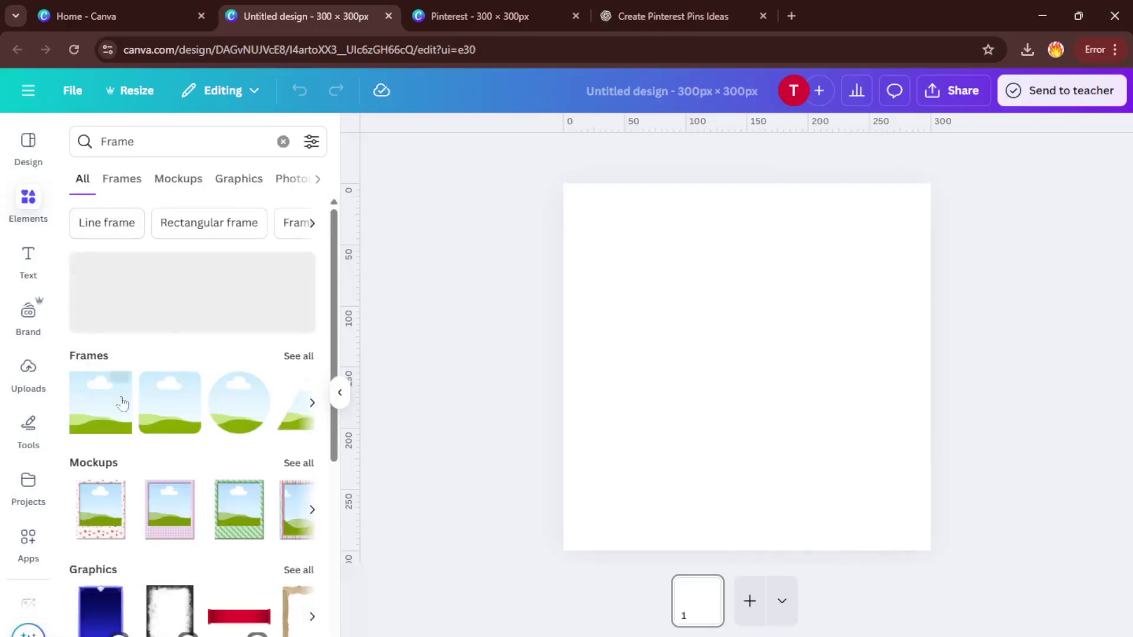
{"action": "left_click", "coordinate": [112, 406]}
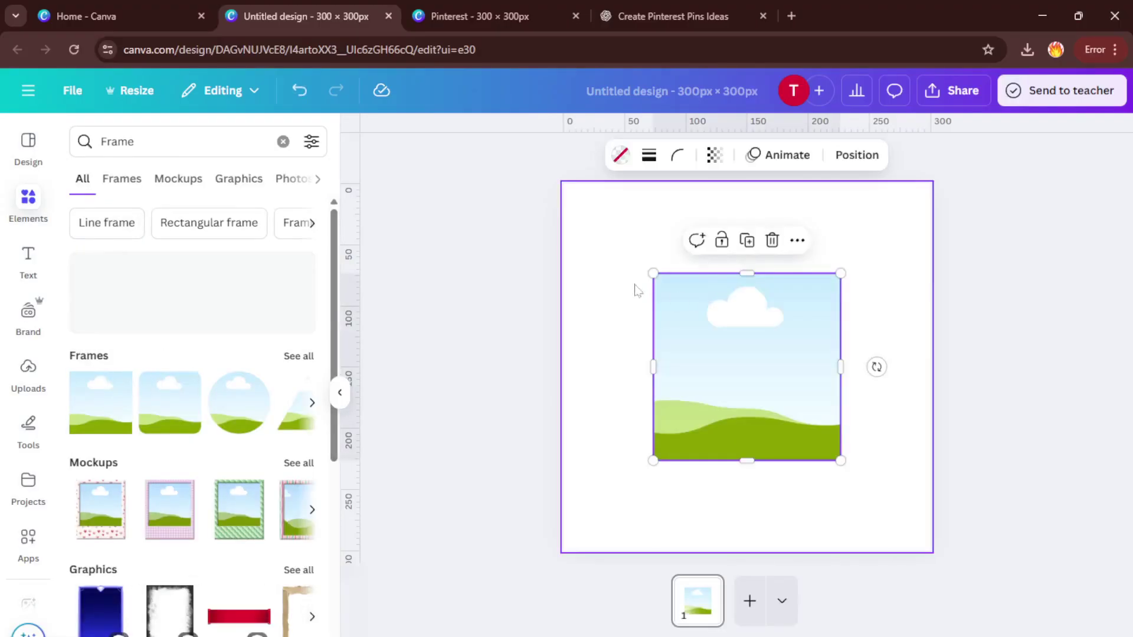
{"action": "left_click_drag", "start_coordinate": [653, 273], "coordinate": [570, 203]}
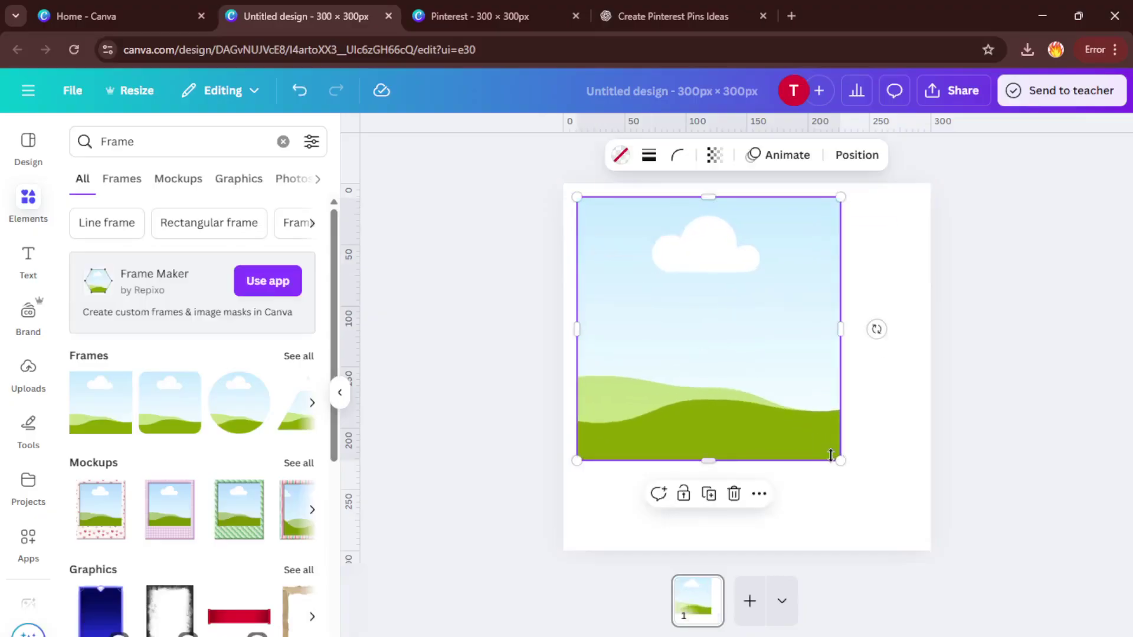
{"action": "left_click_drag", "start_coordinate": [841, 461], "coordinate": [915, 539]}
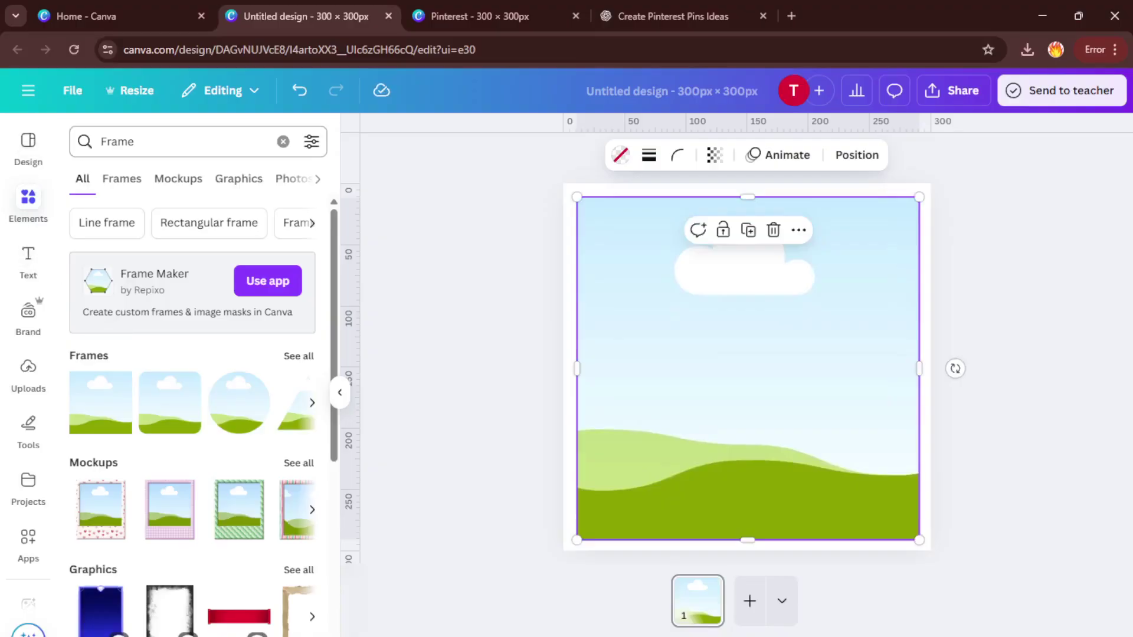
- Search elements for 'background' and drop the dark blue tech photo into the frame
{"action": "left_click", "coordinate": [125, 142]}
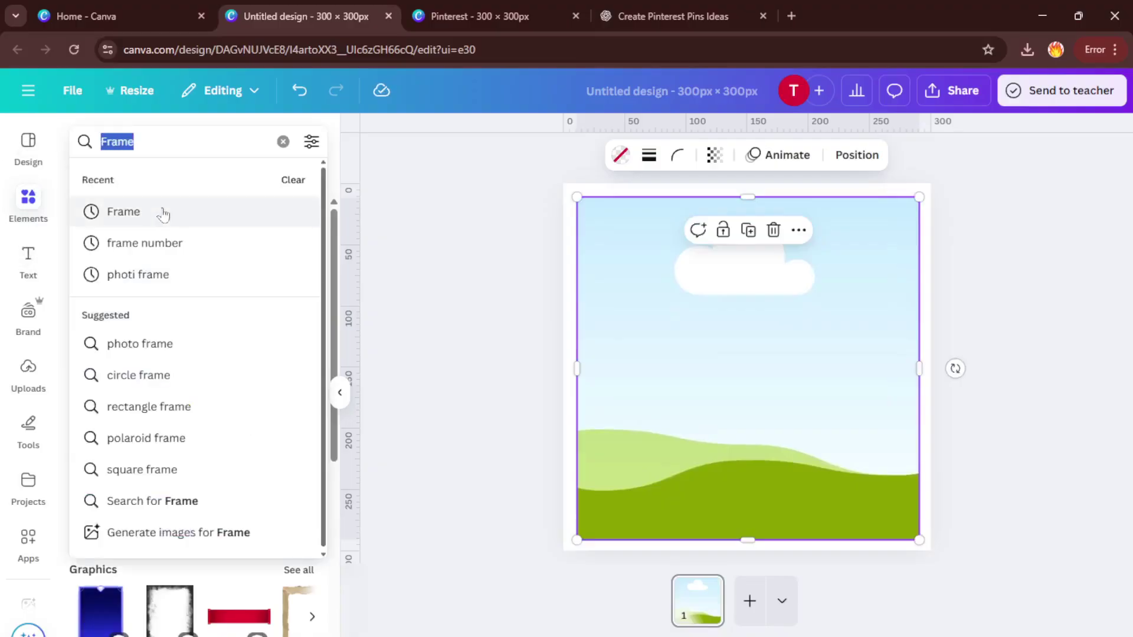
{"action": "key", "text": "Escape"}
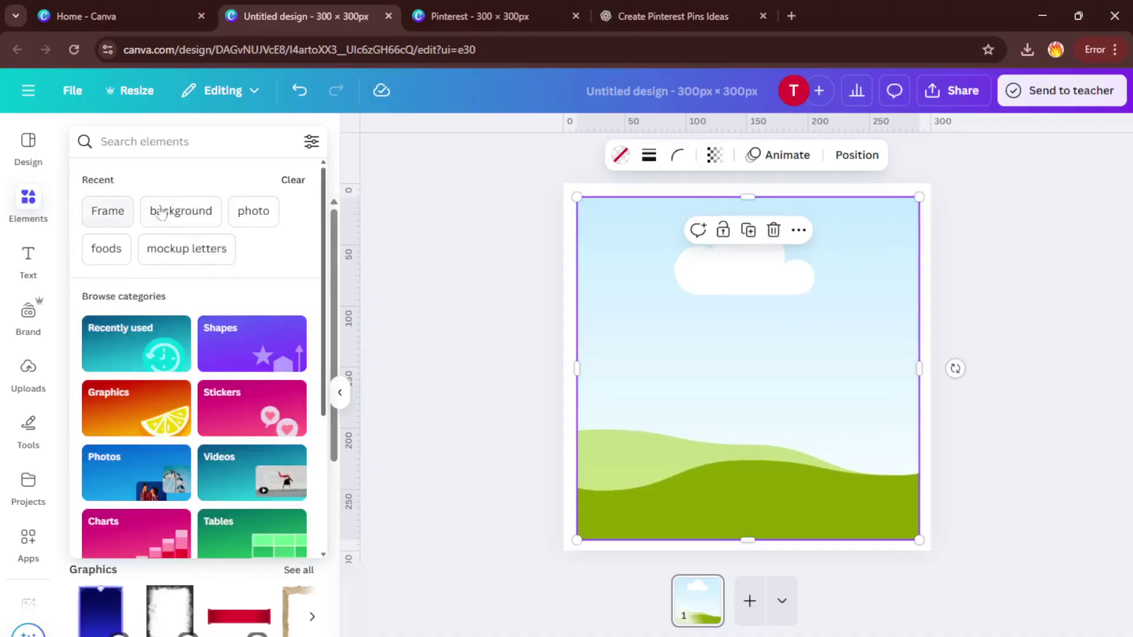
{"action": "left_click", "coordinate": [172, 211]}
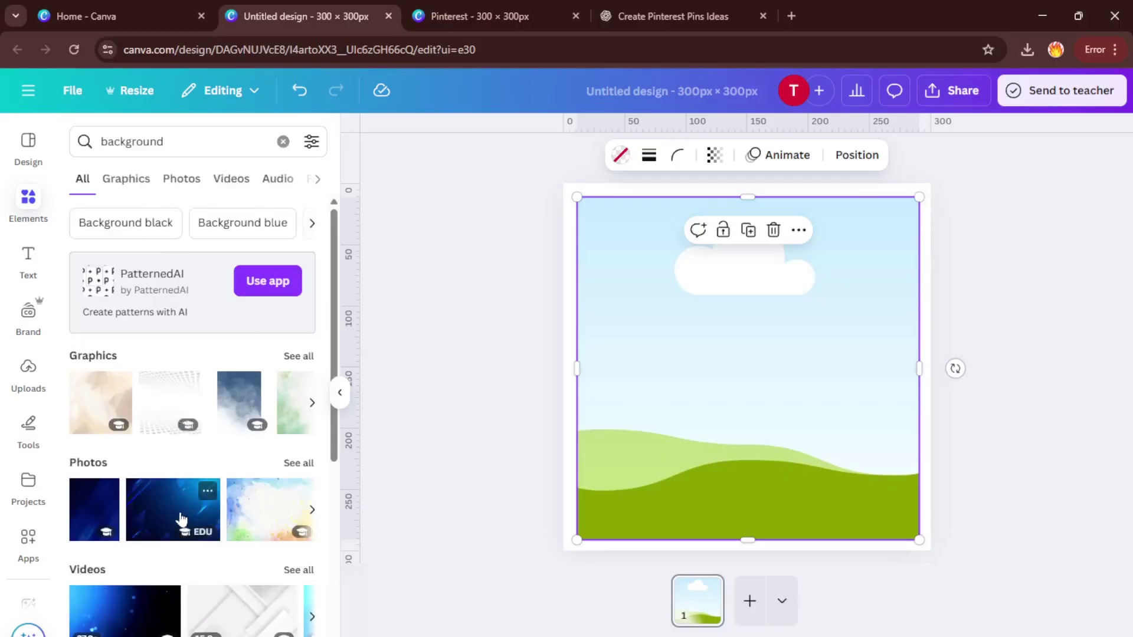
{"action": "left_click", "coordinate": [181, 519]}
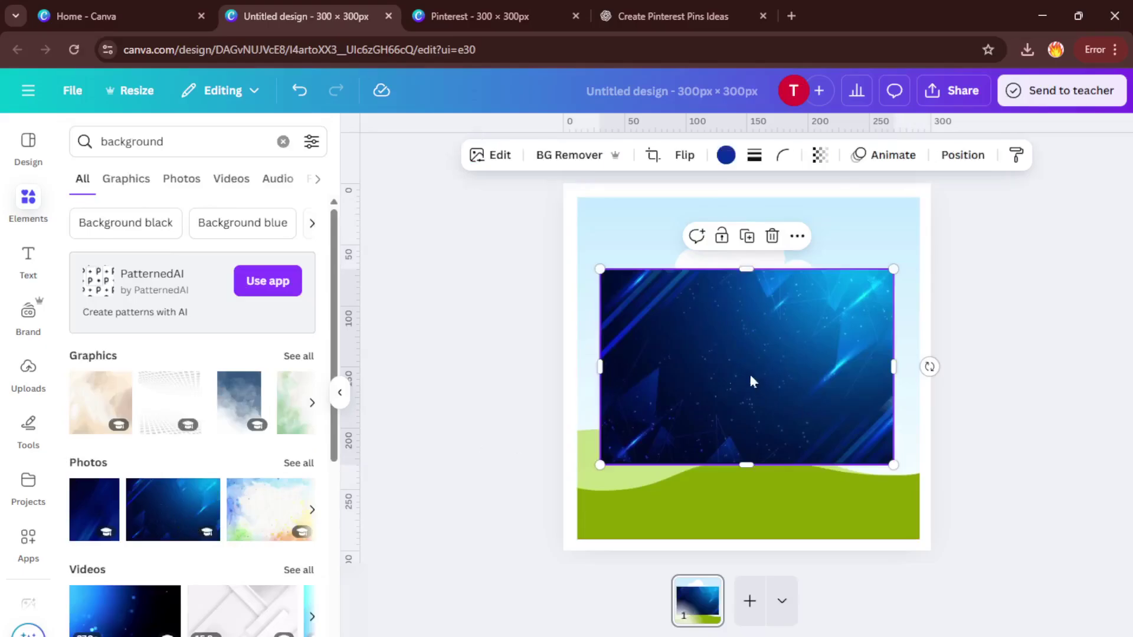
{"action": "left_click_drag", "start_coordinate": [743, 389], "coordinate": [746, 417]}
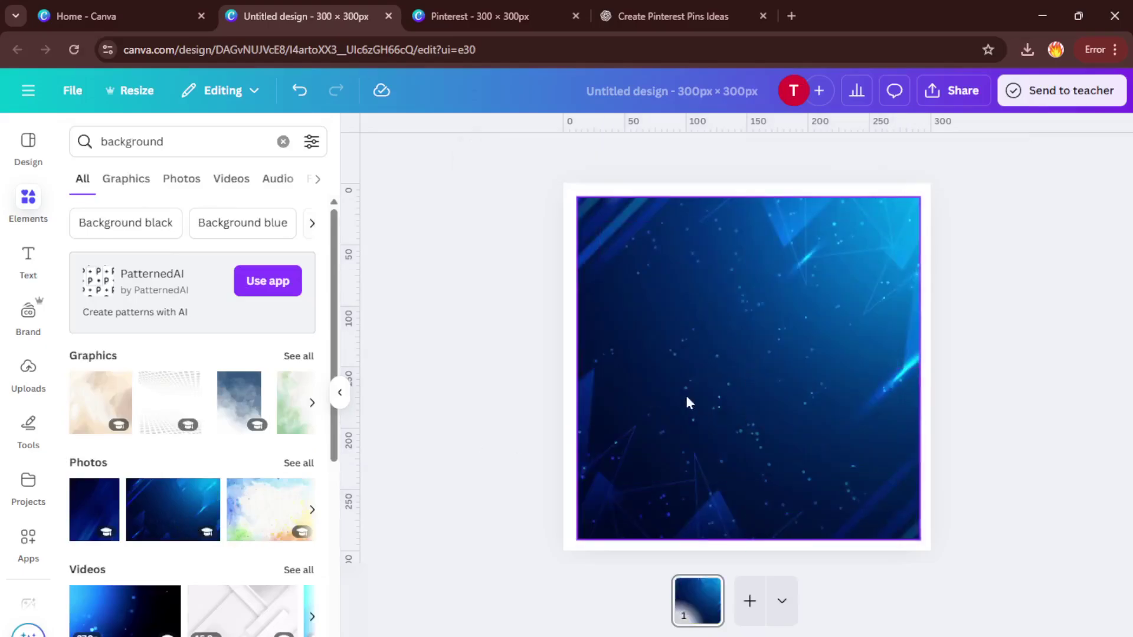
{"action": "left_click", "coordinate": [463, 423]}
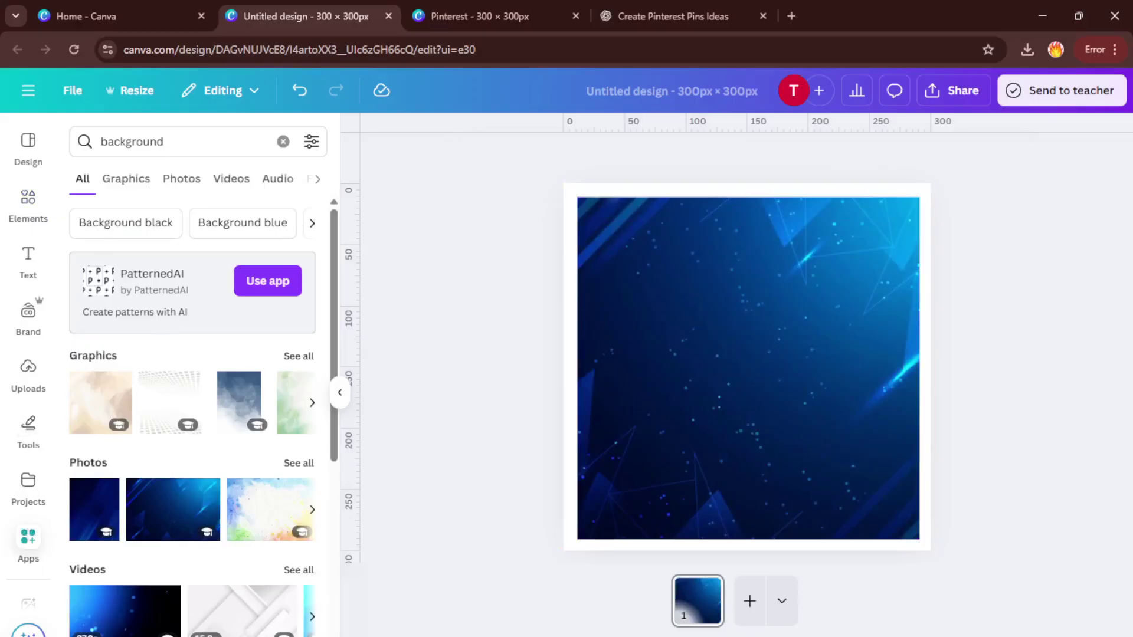
- Search Apps for 'bu' and launch the Bulk create app
{"action": "left_click", "coordinate": [28, 536]}
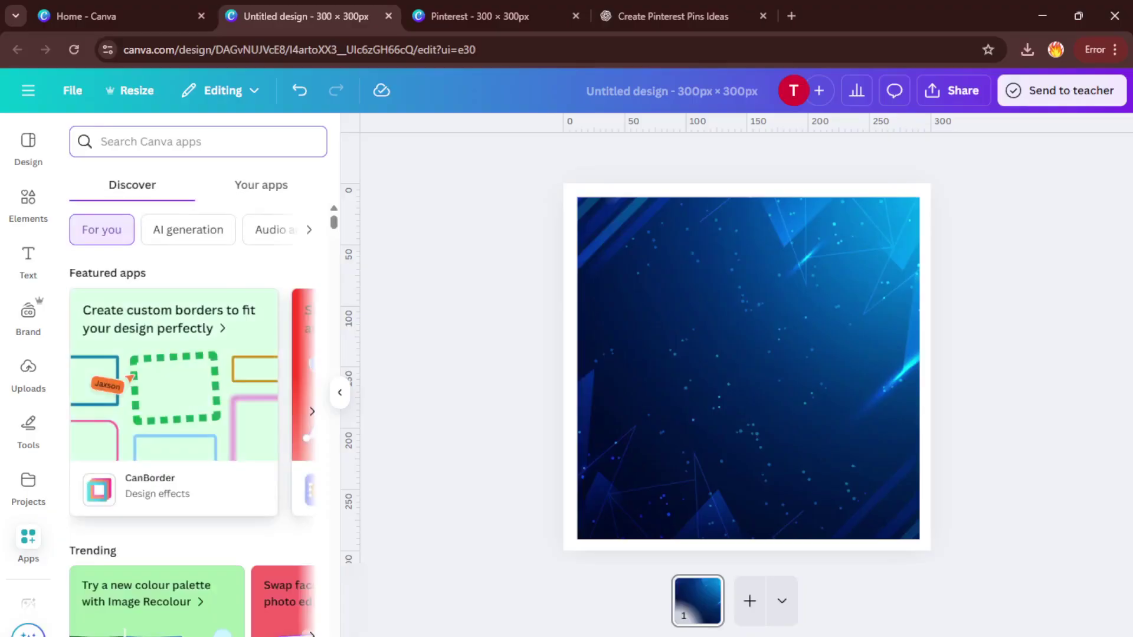
{"action": "type", "text": "bulk"}
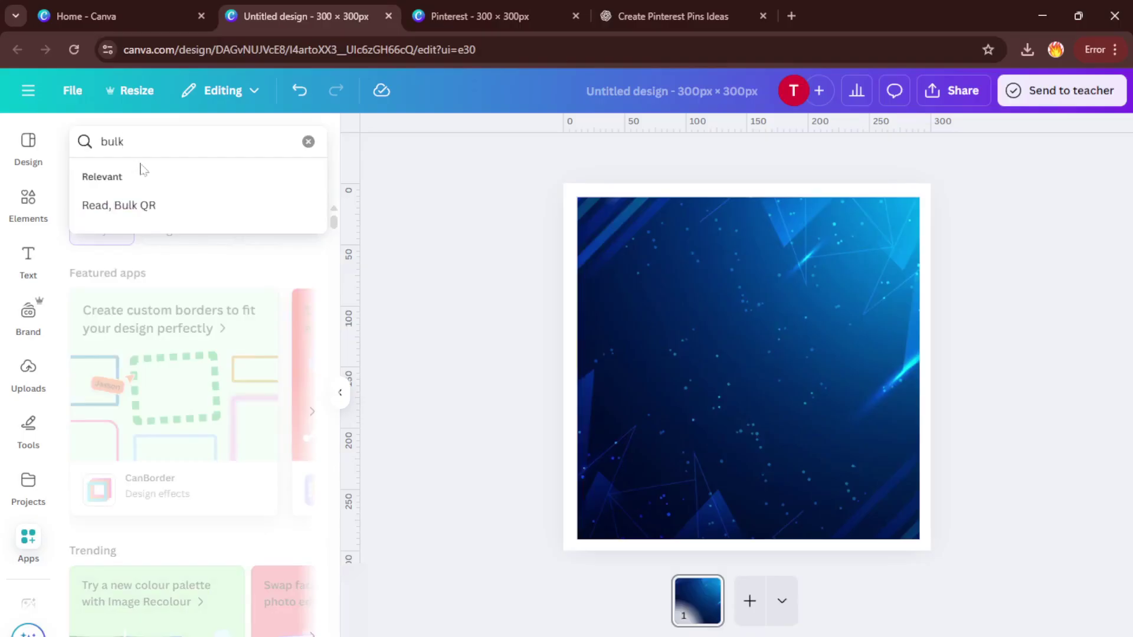
{"action": "key", "text": "Return"}
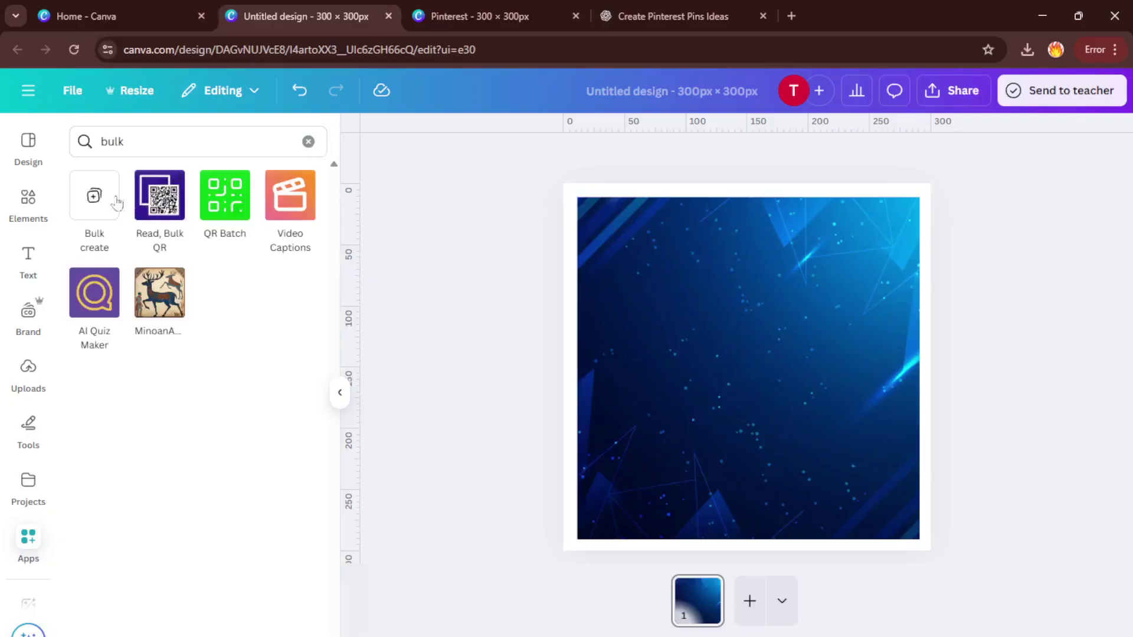
{"action": "left_click", "coordinate": [116, 203]}
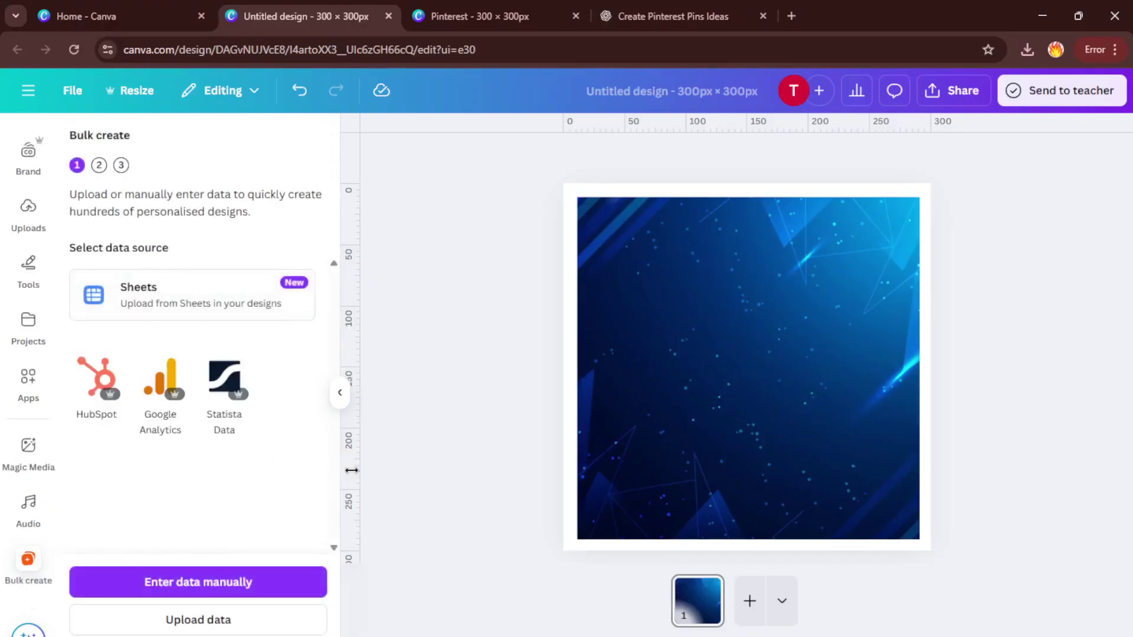
- Upload the pinterest spreadsheet of titles as Bulk create data and continue
{"action": "left_click", "coordinate": [180, 621]}
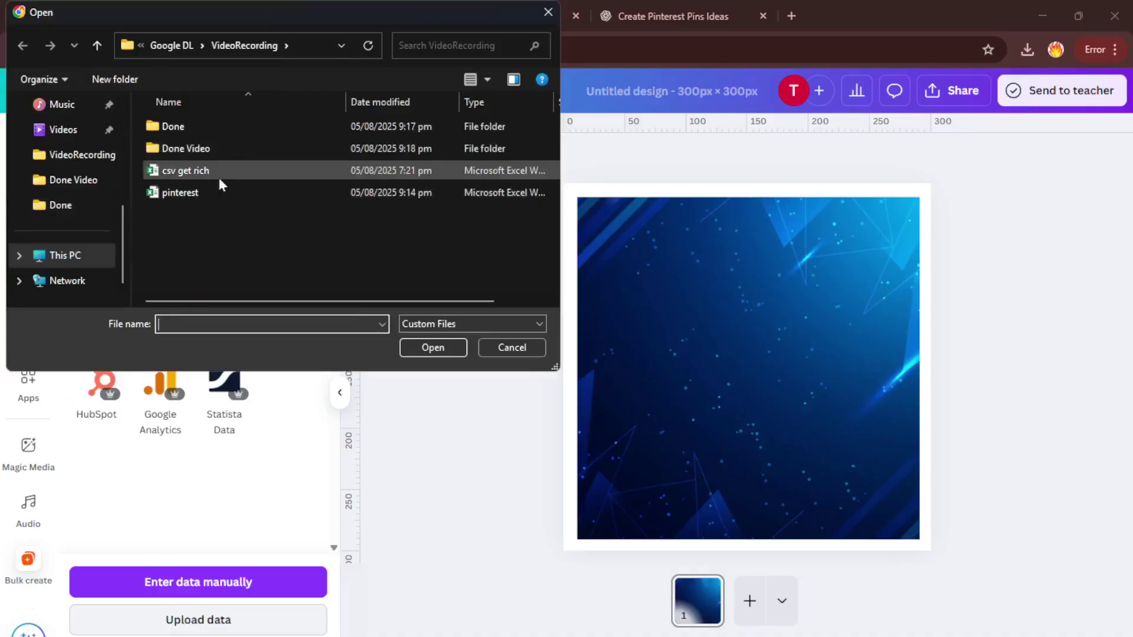
{"action": "left_click", "coordinate": [211, 190]}
{"action": "left_click", "coordinate": [441, 349]}
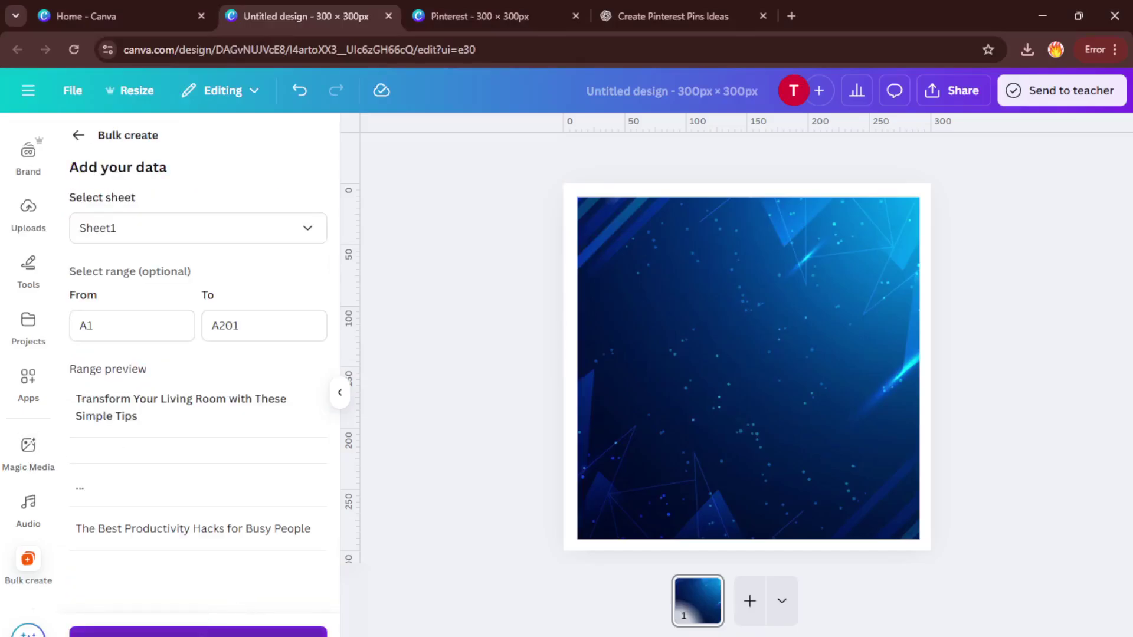
{"action": "left_click", "coordinate": [241, 631]}
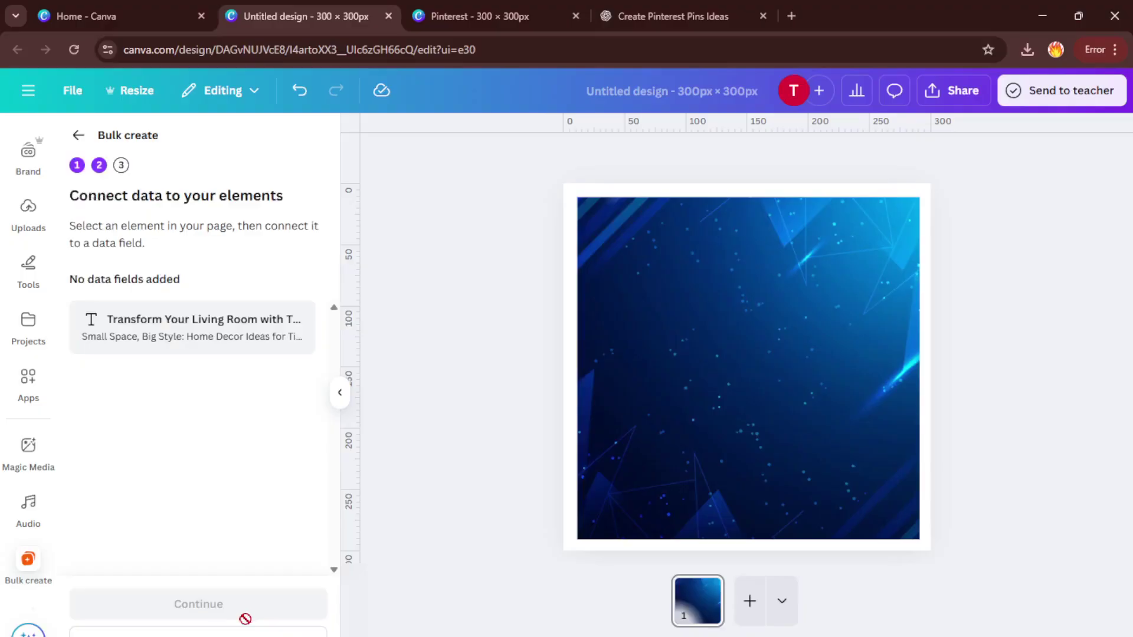
- Compare against the ChatGPT titles and scroll through the 100 generated Pinterest pages
{"action": "left_click", "coordinate": [678, 17]}
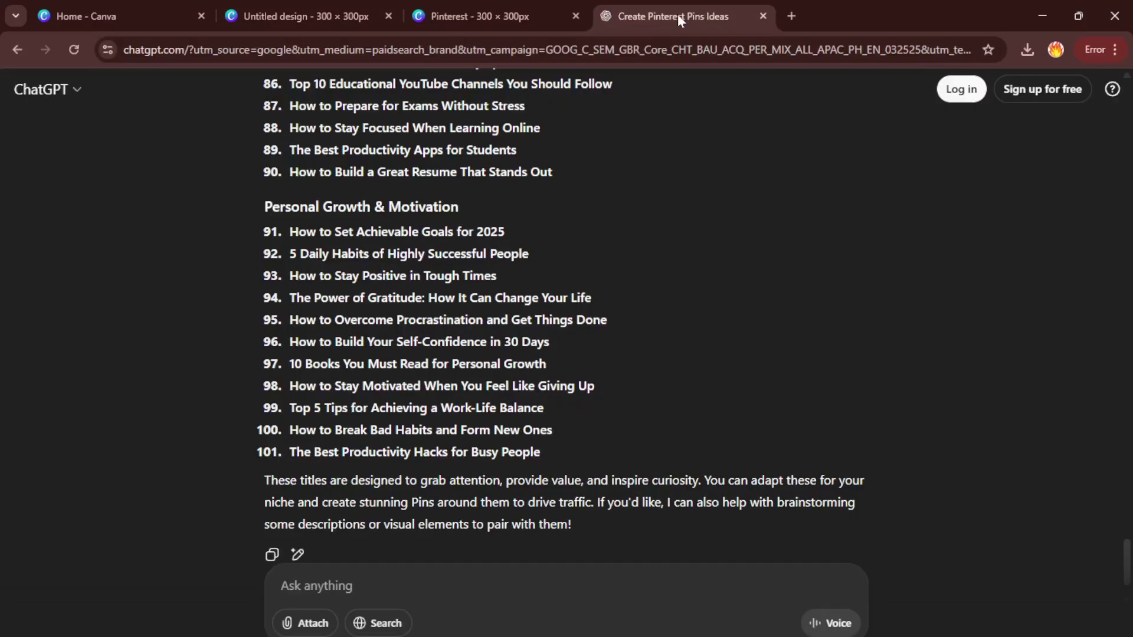
{"action": "left_click", "coordinate": [514, 24]}
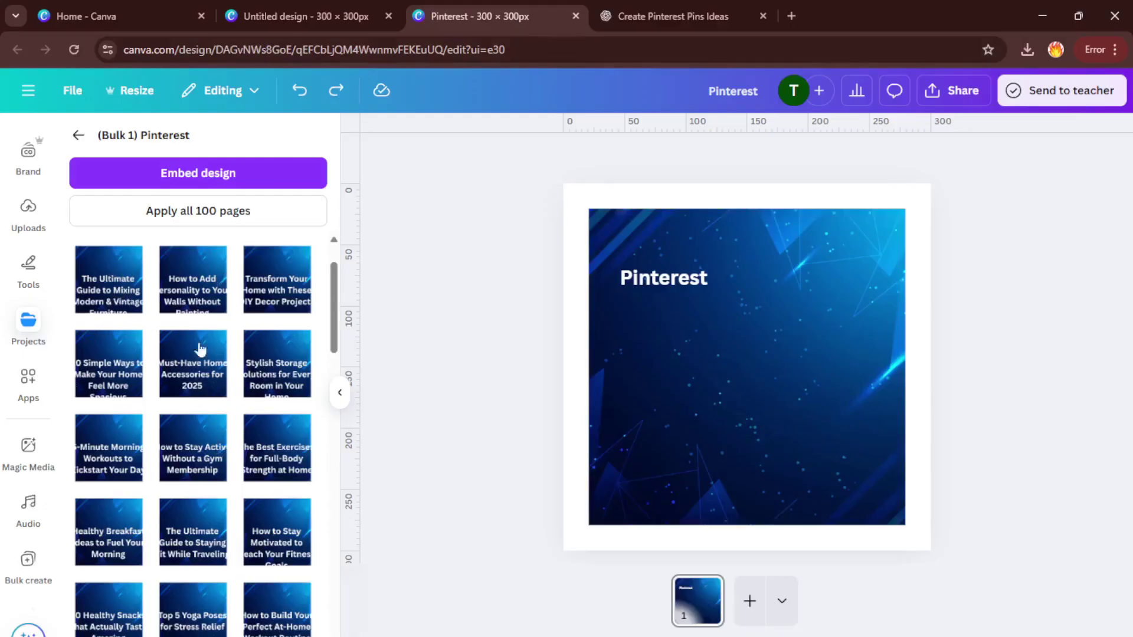
{"action": "scroll", "coordinate": [241, 331], "scroll_direction": "up", "scroll_amount": 1}
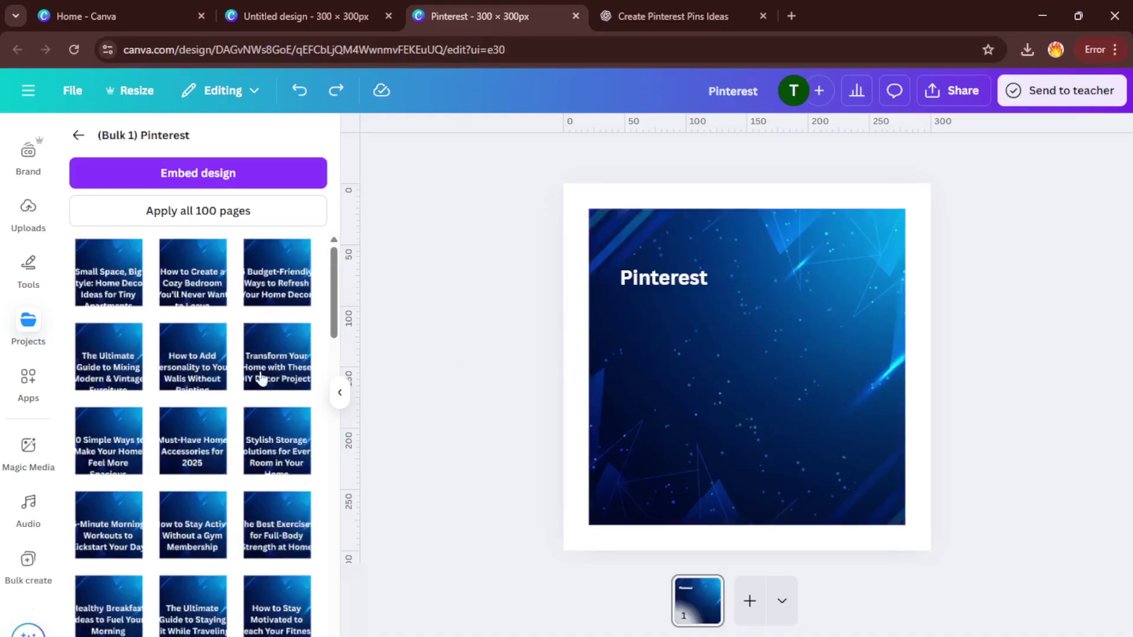
{"action": "scroll", "coordinate": [221, 422], "scroll_direction": "down", "scroll_amount": 5}
{"action": "scroll", "coordinate": [217, 428], "scroll_direction": "down", "scroll_amount": 15}
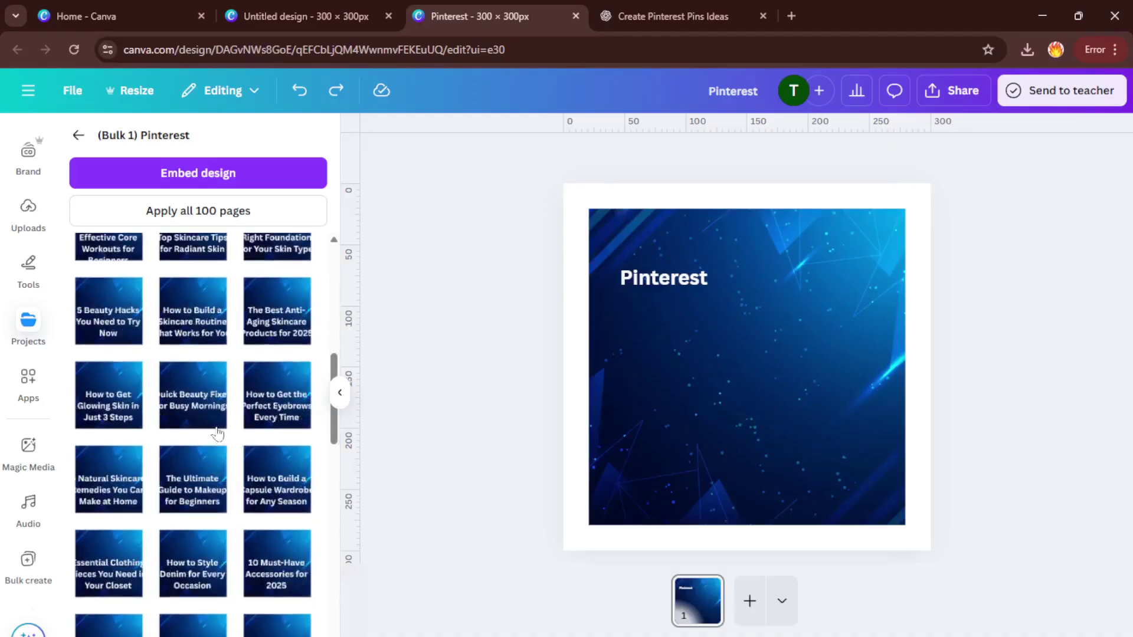
{"action": "scroll", "coordinate": [217, 434], "scroll_direction": "down", "scroll_amount": 10}
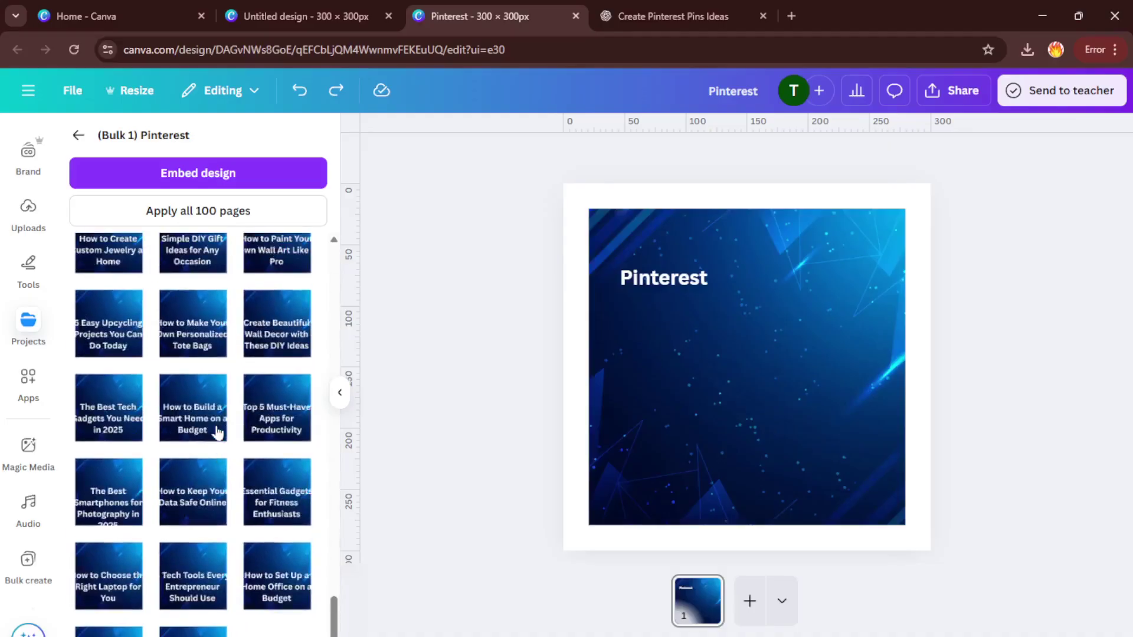